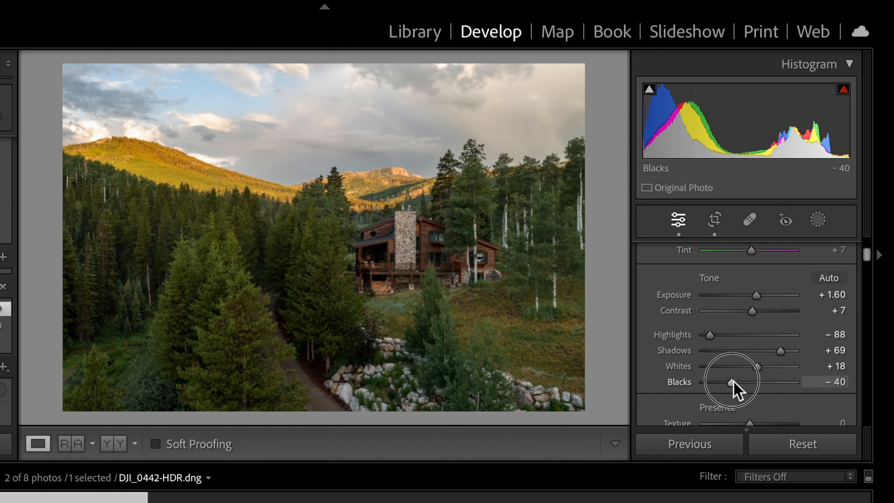
- Set the cabin photo's exposure to +1.55 and highlights to −93
left_click_drag(757, 292, 756, 293)
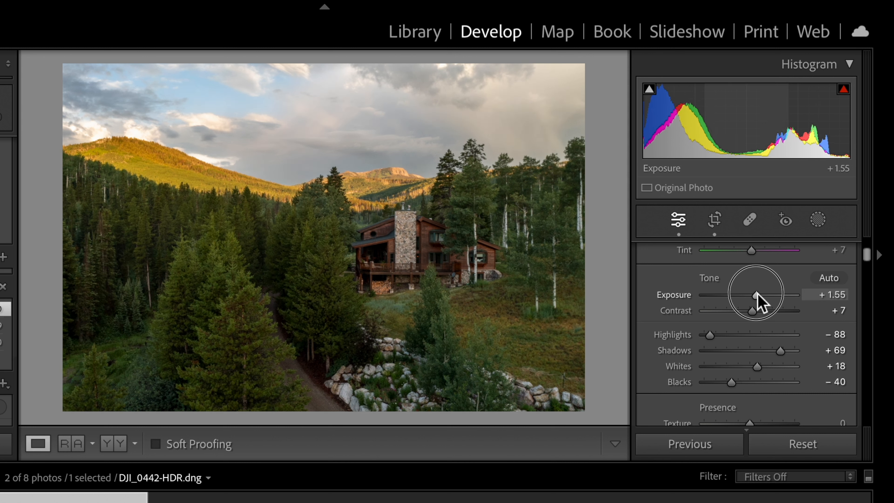
left_click_drag(710, 335, 706, 334)
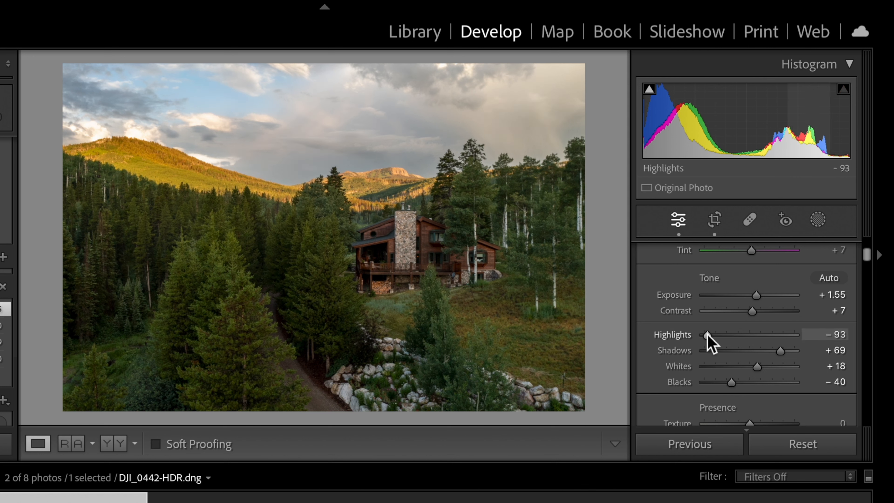
- Set the cabin photo's saturation to +7 and texture to +4
scroll(707, 334, "down", 5)
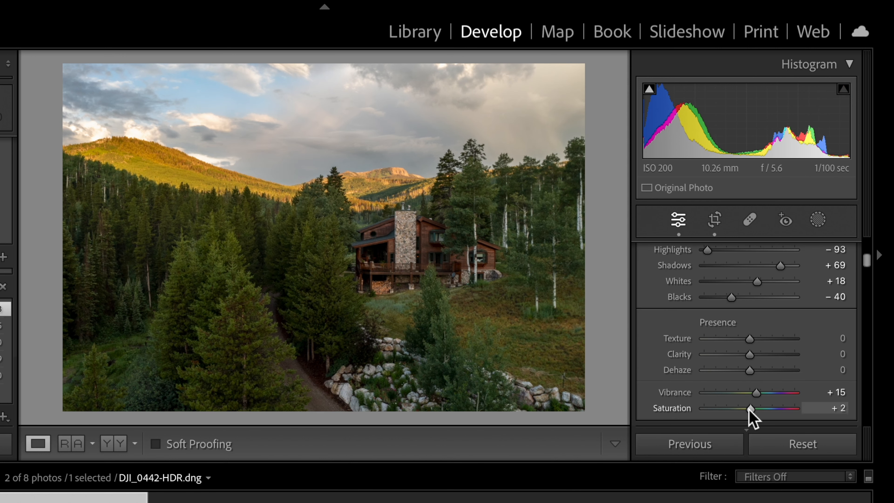
scroll(748, 410, "up", 10)
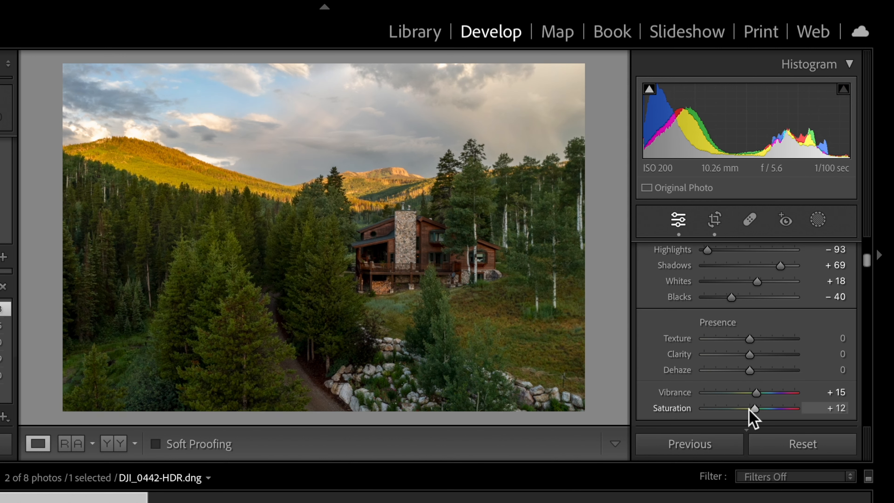
scroll(749, 410, "down", 5)
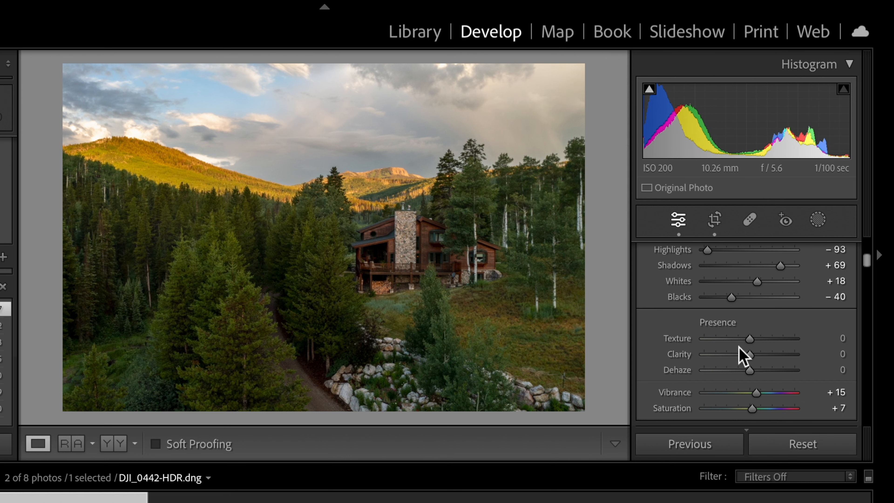
scroll(740, 353, "down", 4)
left_click_drag(750, 258, 751, 259)
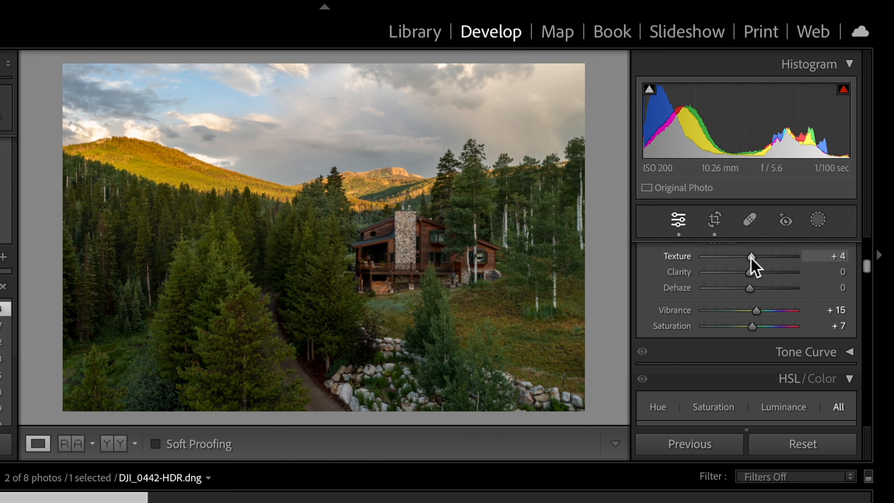
- Shift the green hue to −34 in the HSL color adjustments
scroll(751, 258, "down", 7)
scroll(752, 263, "down", 3)
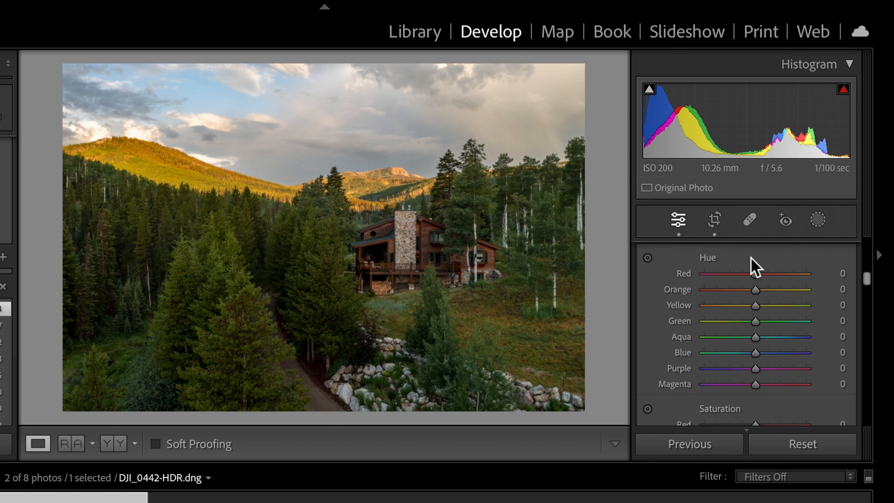
left_click_drag(755, 299, 766, 300)
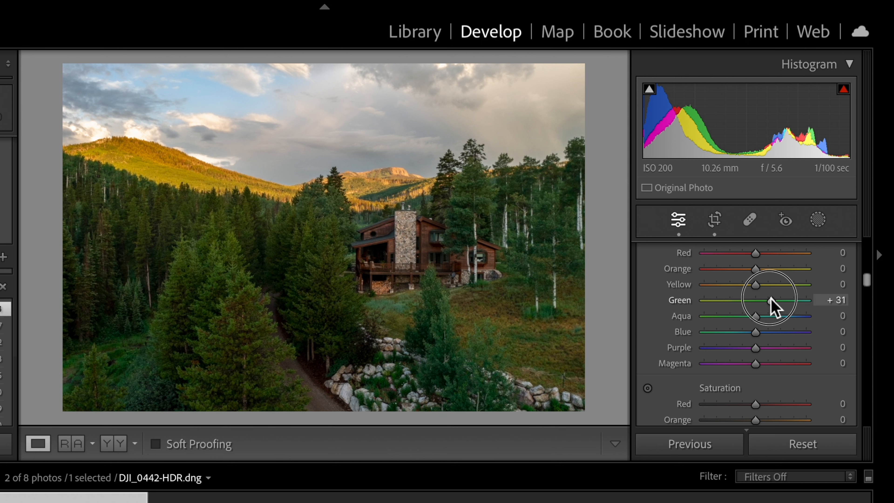
left_click_drag(770, 300, 738, 300)
- Raise the blue saturation to +36 and lower the blue luminance to −21
scroll(738, 300, "down", 3)
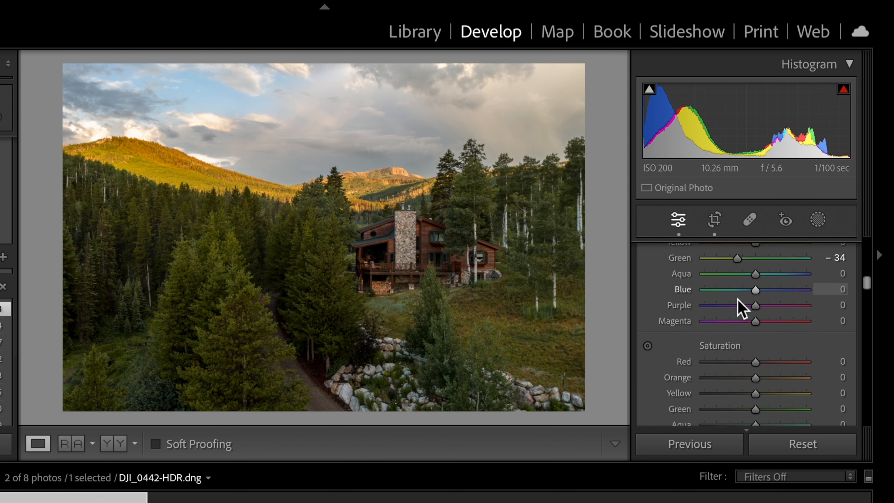
left_click_drag(737, 327, 776, 375)
scroll(777, 376, "down", 1)
scroll(776, 377, "down", 5)
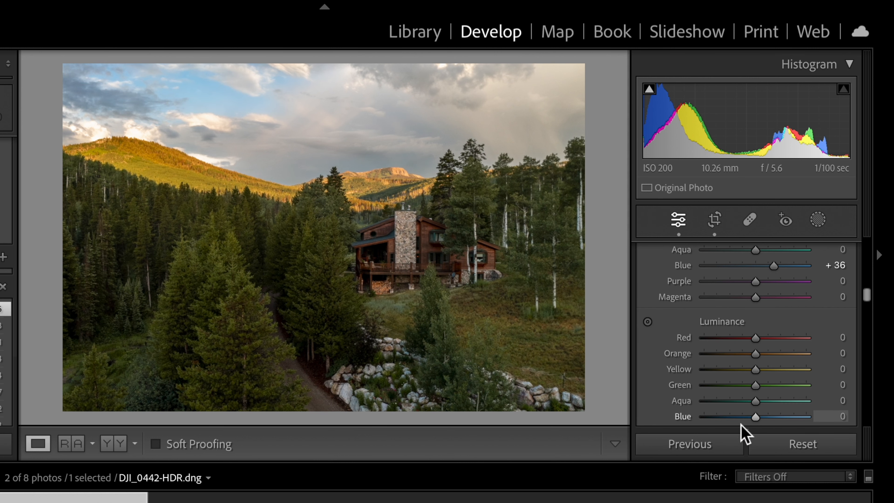
left_click_drag(747, 415, 743, 416)
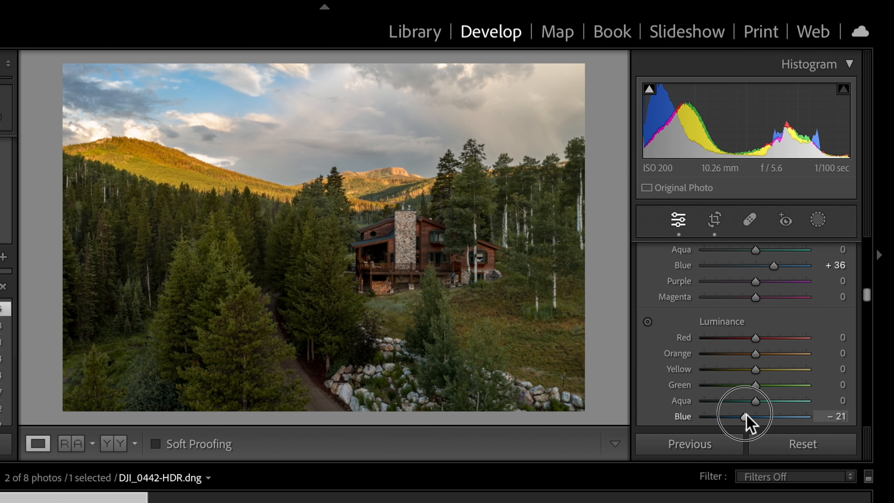
- Open the lake photo DJI_0212-HDR.dng and apply the previous photo's develop settings to it
scroll(759, 384, "down", 10)
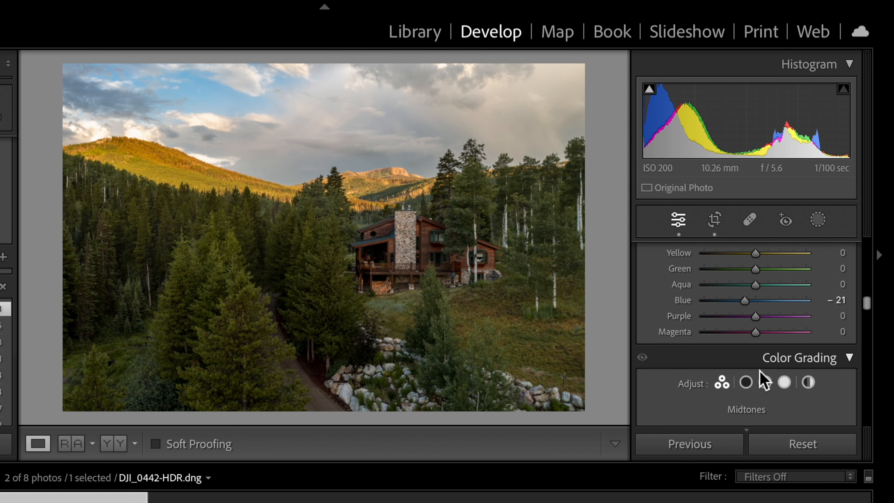
scroll(760, 372, "down", 8)
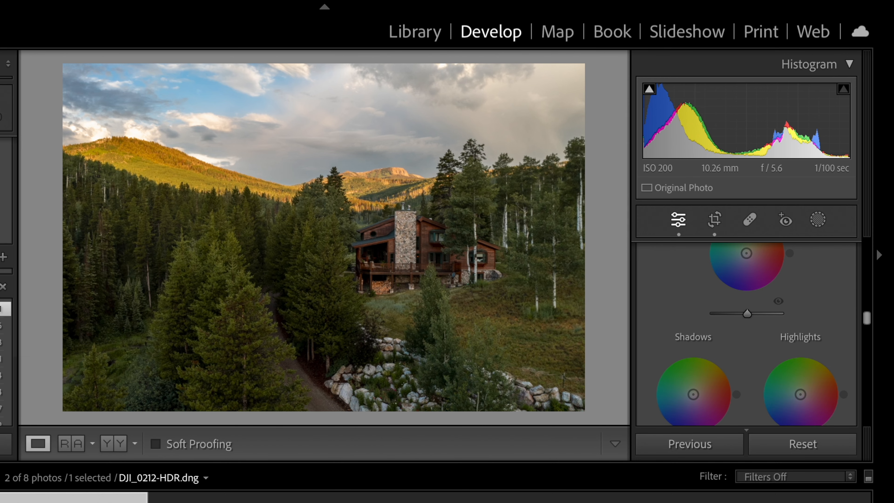
left_click(1, 501)
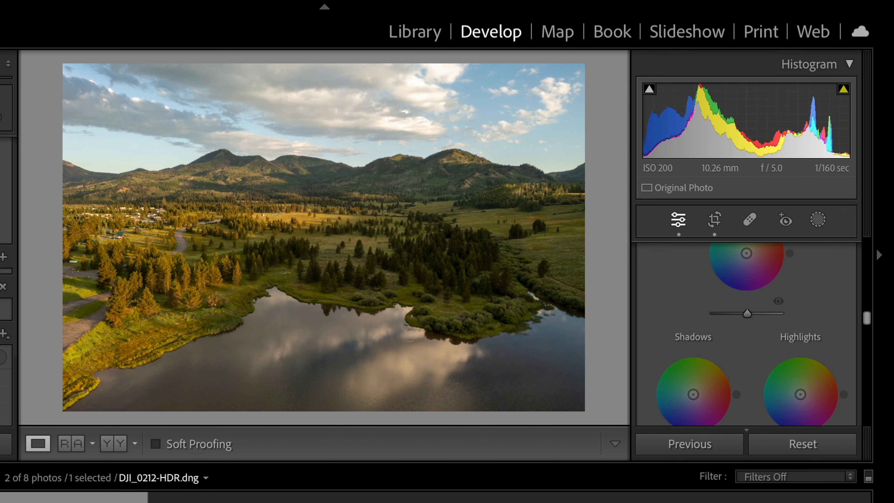
left_click(692, 450)
- Set the lake photo's exposure to +0.85
scroll(697, 323, "up", 15)
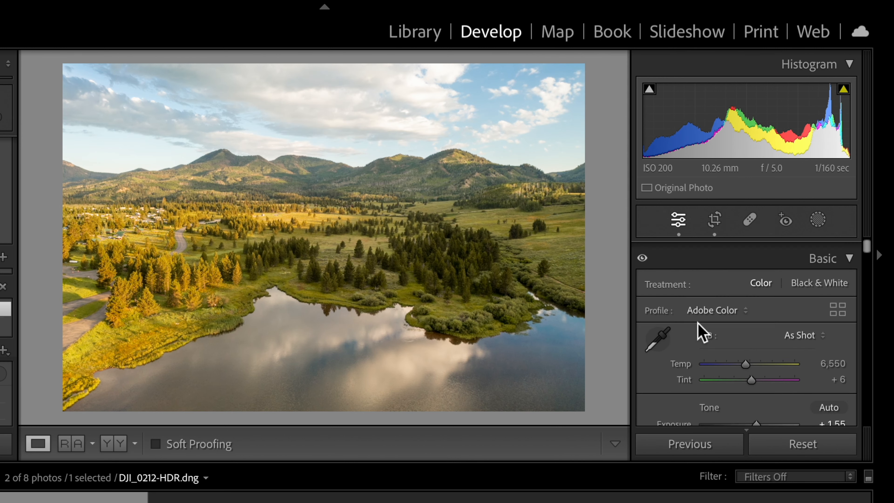
scroll(764, 386, "down", 2)
scroll(766, 387, "down", 1)
left_click_drag(758, 364, 755, 362)
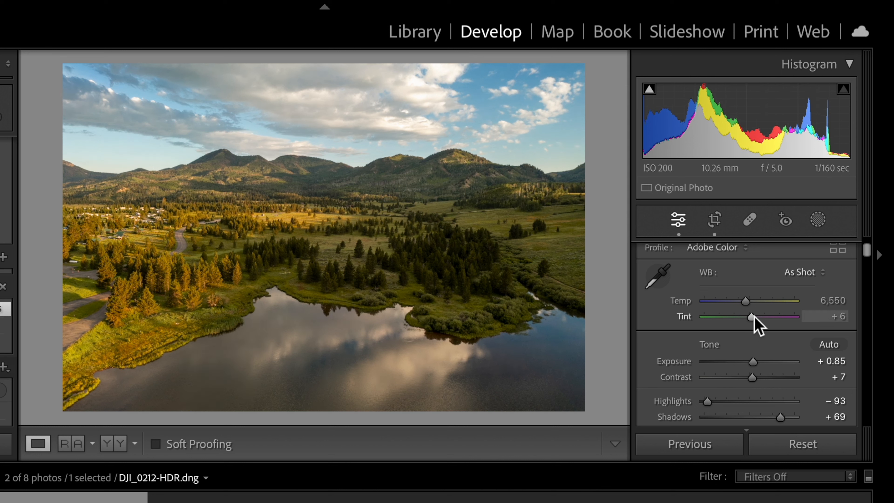
left_click_drag(753, 317, 754, 318)
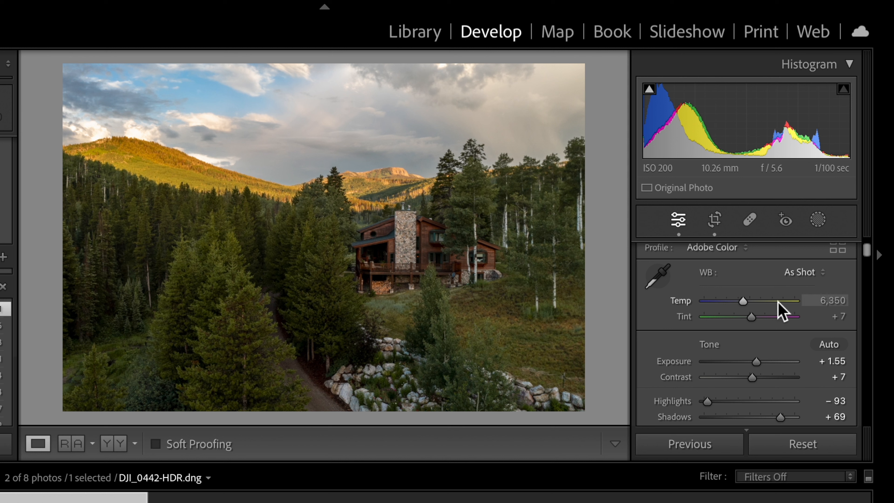
- Warm the cabin photo's white balance to a temperature of 6,500
key("Up")
key("Up")
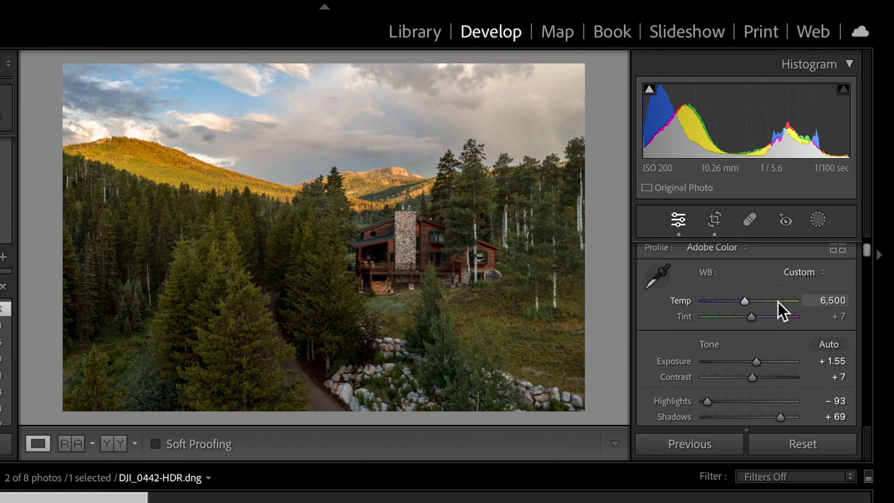
left_click_drag(755, 364, 756, 365)
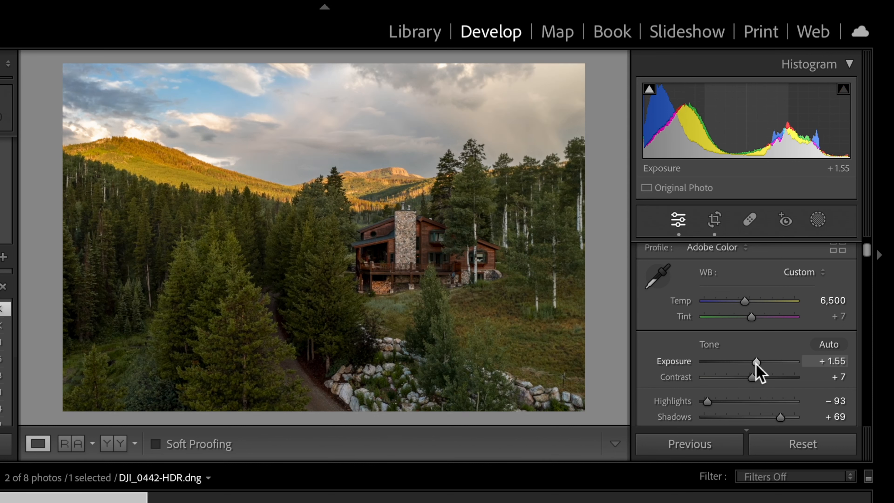
- Add a radial gradient mask as a wide ellipse around the cabin
left_click(818, 220)
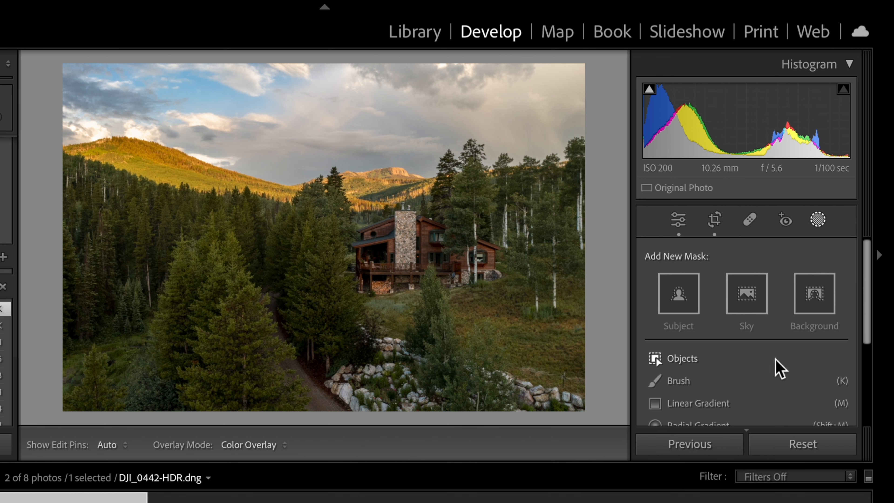
scroll(777, 367, "down", 3)
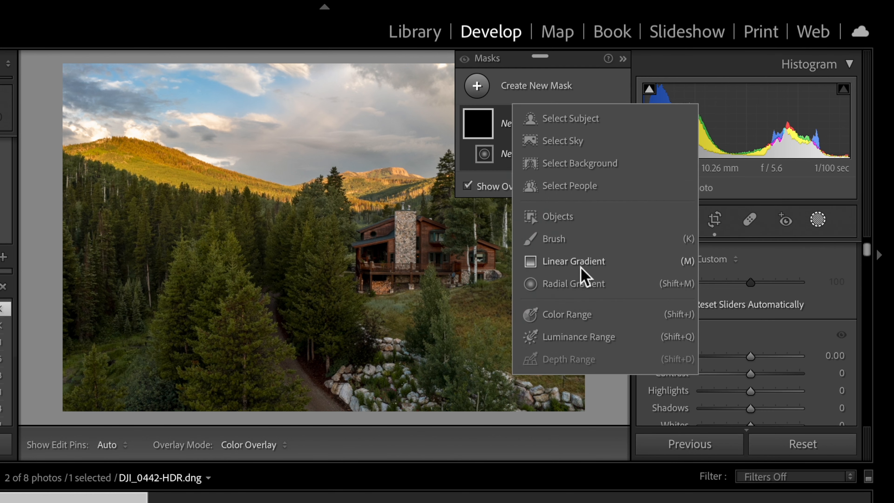
left_click(579, 282)
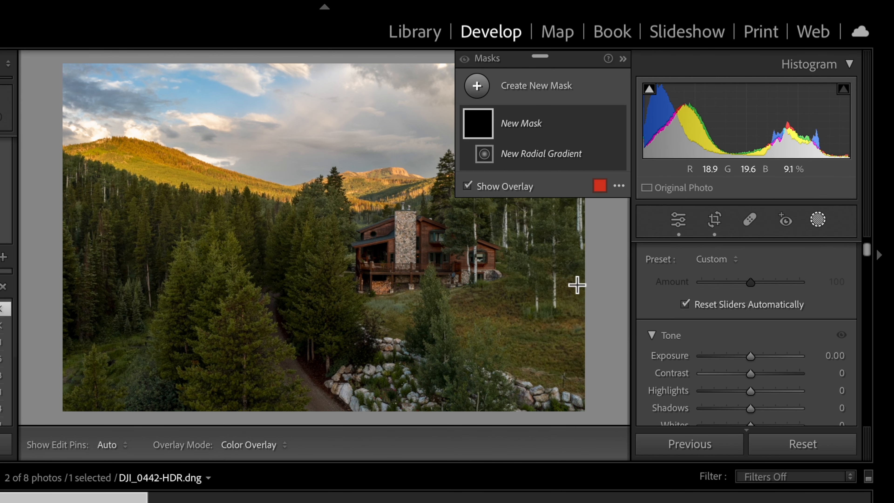
left_click_drag(287, 224, 464, 312)
left_click_drag(298, 240, 393, 271)
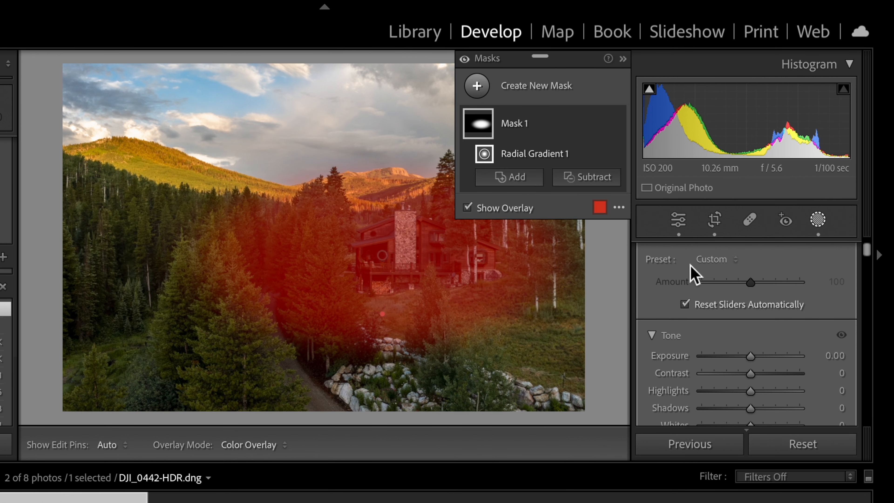
- Set the radial mask's exposure to −0.28 and invert the gradient so it affects the area around the cabin
left_click_drag(749, 356, 746, 356)
mouse_move(582, 153)
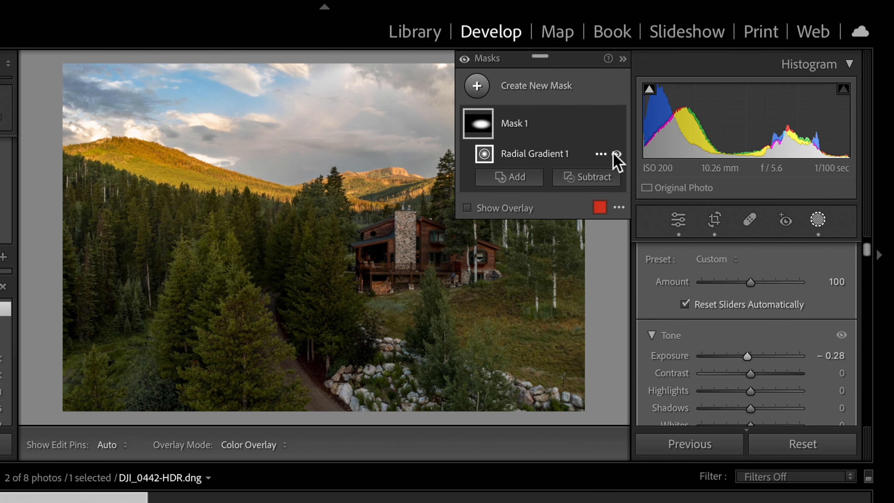
left_click(600, 154)
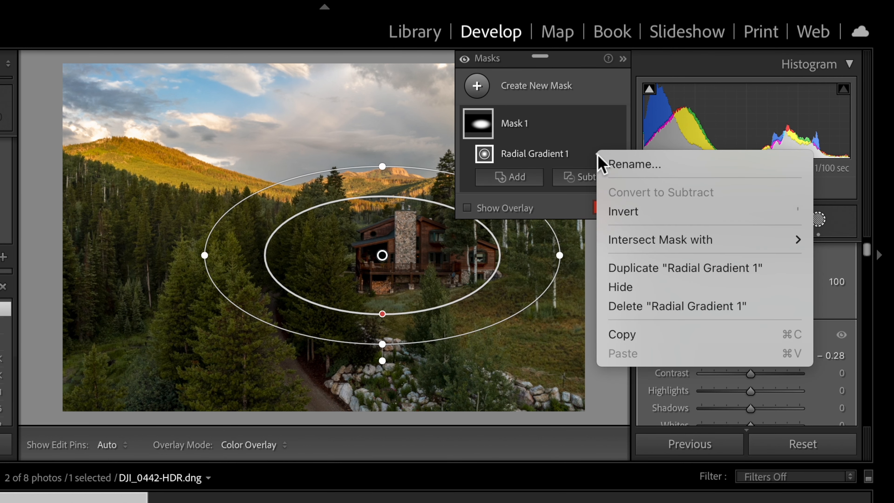
left_click(630, 211)
- Set the inverted radial mask's exposure to −0.13 and highlights to −59
left_click_drag(748, 355, 749, 358)
left_click_drag(741, 394, 722, 388)
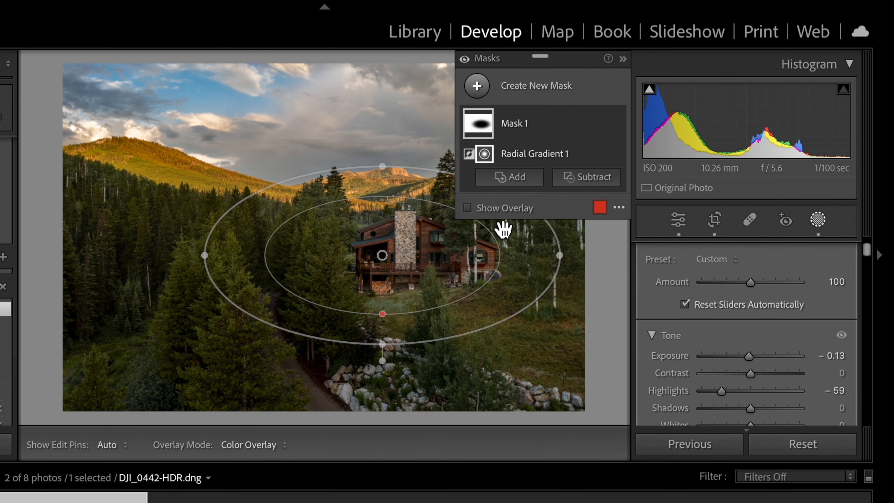
- Move the radial gradient so its ellipse is centered on the cabin
left_click_drag(421, 255, 455, 254)
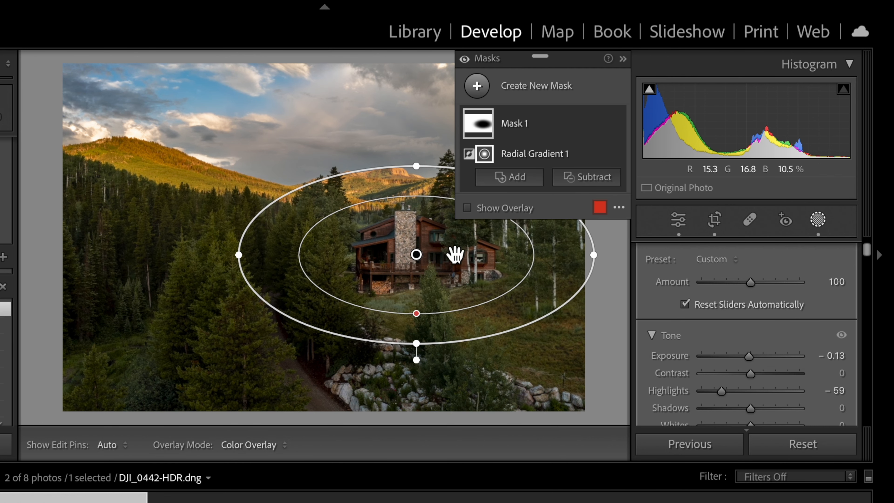
left_click_drag(424, 321, 421, 311)
left_click_drag(451, 270, 447, 270)
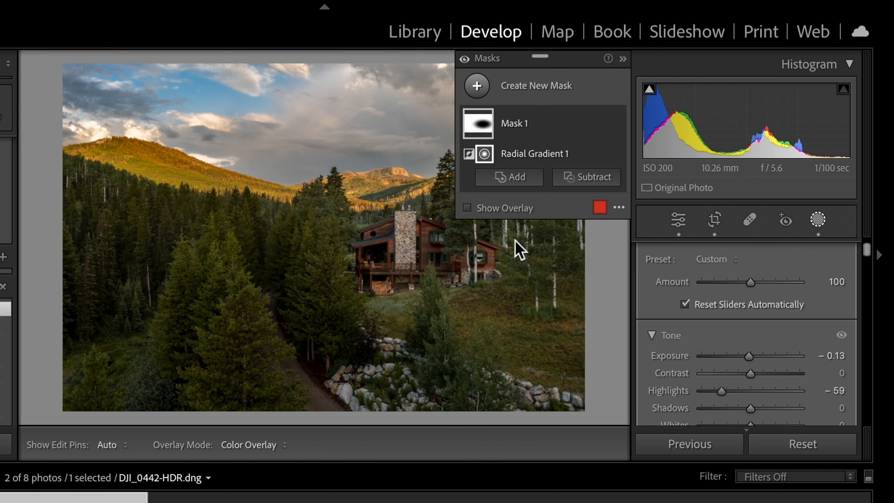
- Create a brush mask and paint it over the trees along the driveway and the forest at the photo's left edge
left_click(482, 87)
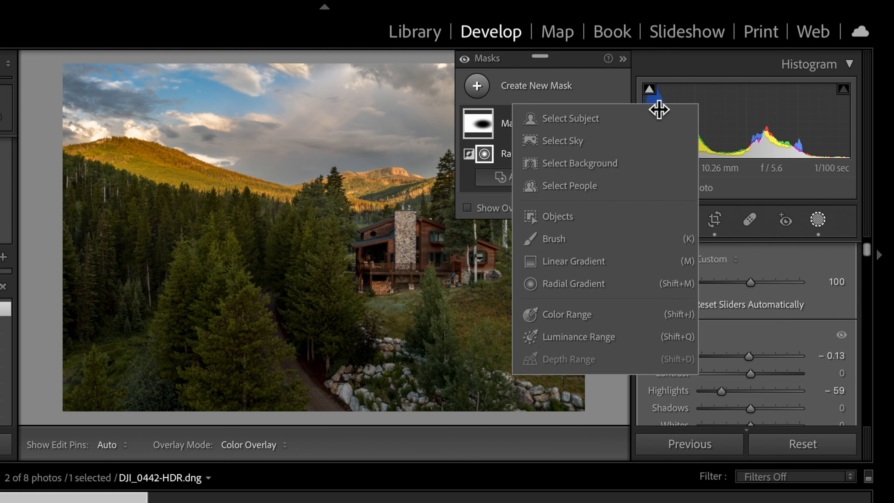
left_click(616, 243)
key("h")
mouse_move(303, 355)
left_mouse_down()
mouse_move(268, 277)
mouse_move(265, 262)
mouse_move(281, 242)
mouse_move(331, 389)
mouse_move(392, 428)
left_mouse_up()
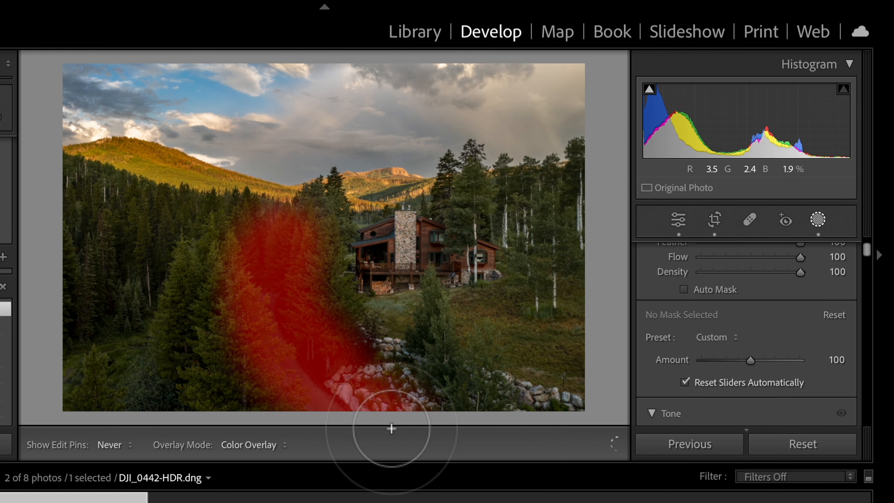
mouse_move(169, 303)
left_mouse_down()
mouse_move(113, 357)
mouse_move(122, 263)
mouse_move(49, 253)
left_mouse_up()
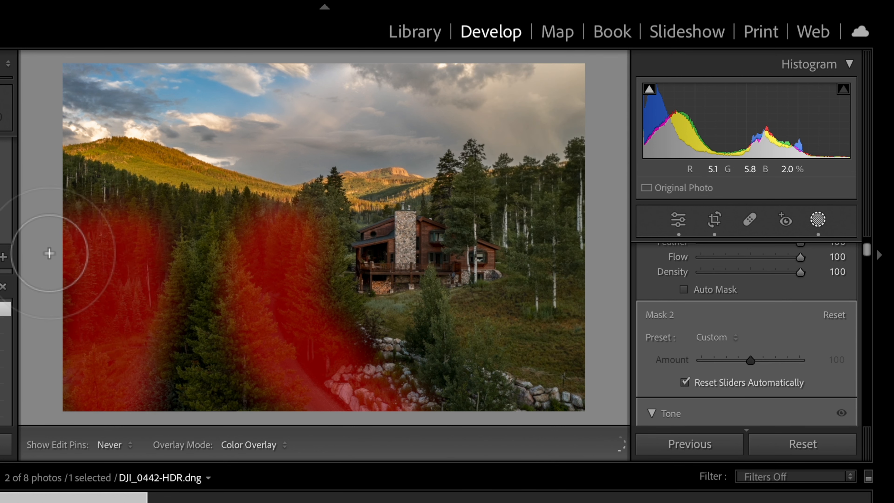
- Brighten the brushed forest areas by setting the brush mask's exposure to 0.41
scroll(743, 335, "up", 3)
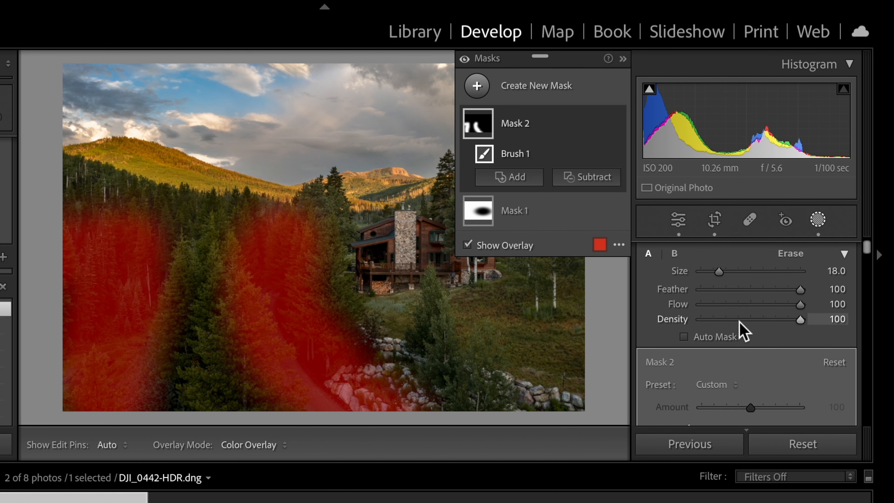
scroll(742, 330, "down", 6)
scroll(741, 329, "down", 1)
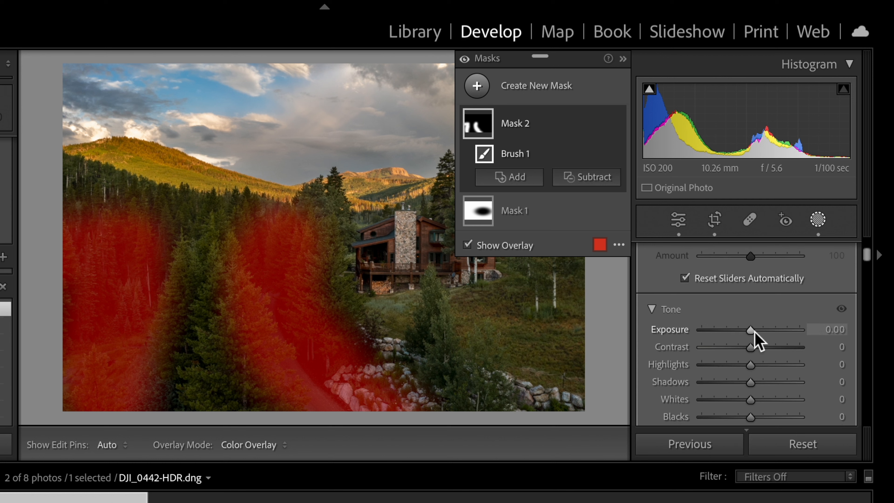
left_click(755, 333)
left_click_drag(758, 331, 758, 329)
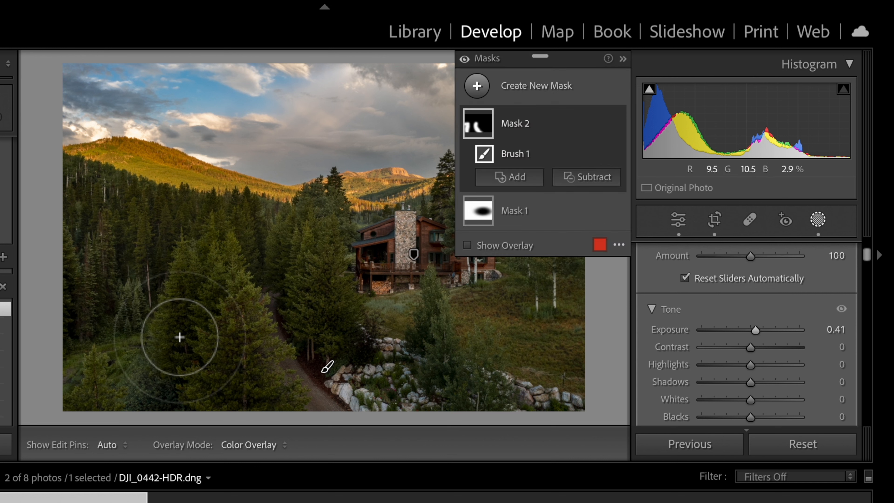
- Toggle the mask pins and Masks overlay off and on to examine the brushed forest areas unobstructed
key("alt")
key("h")
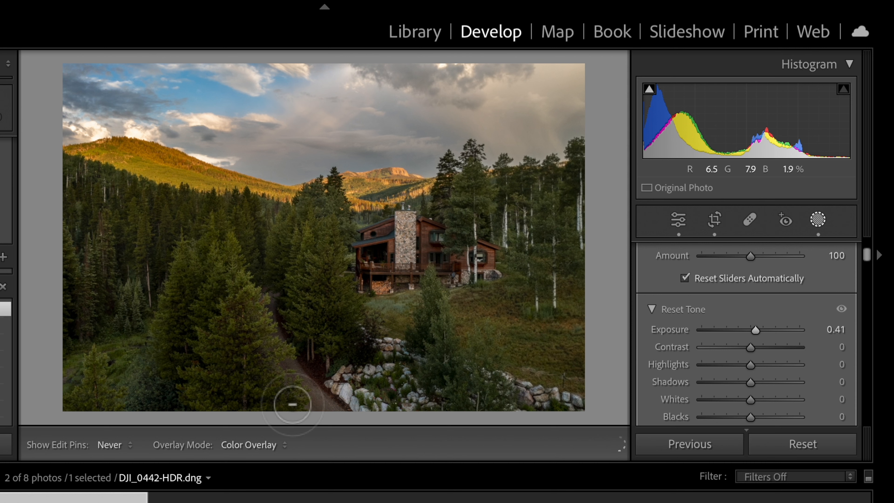
key("h")
key("h")
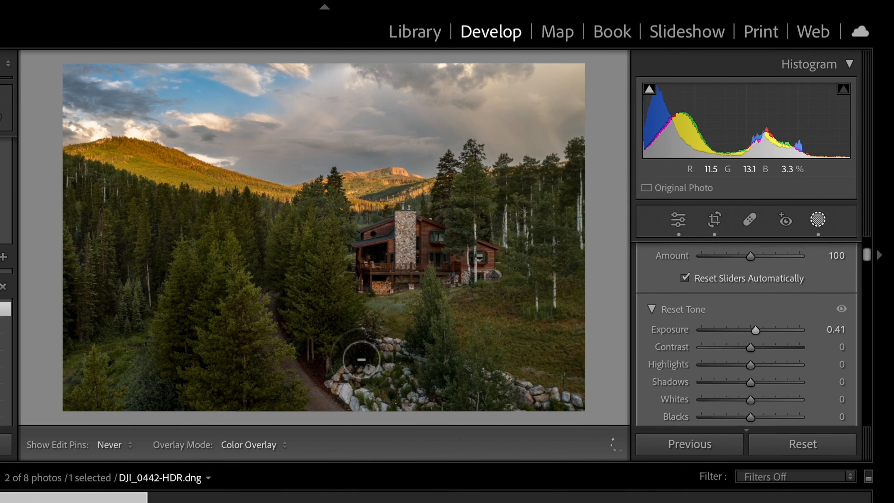
key("h")
key("h")
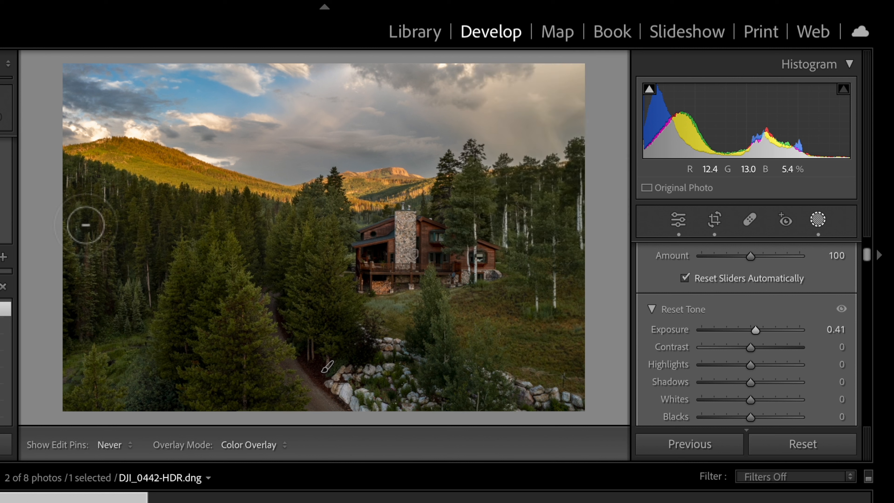
key("h")
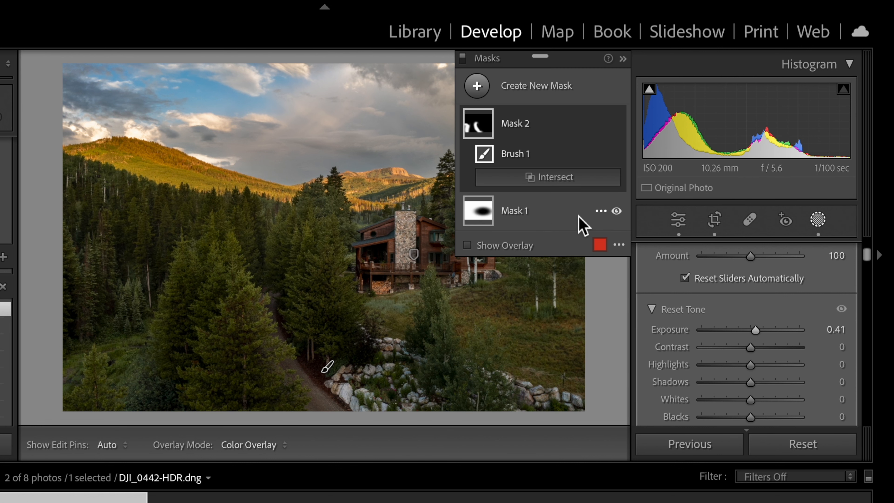
key("h")
key("h")
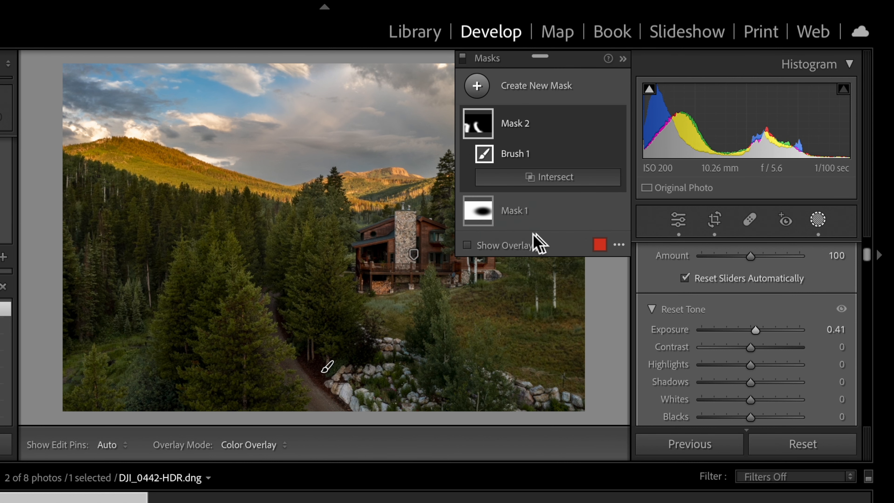
key("h")
key("h")
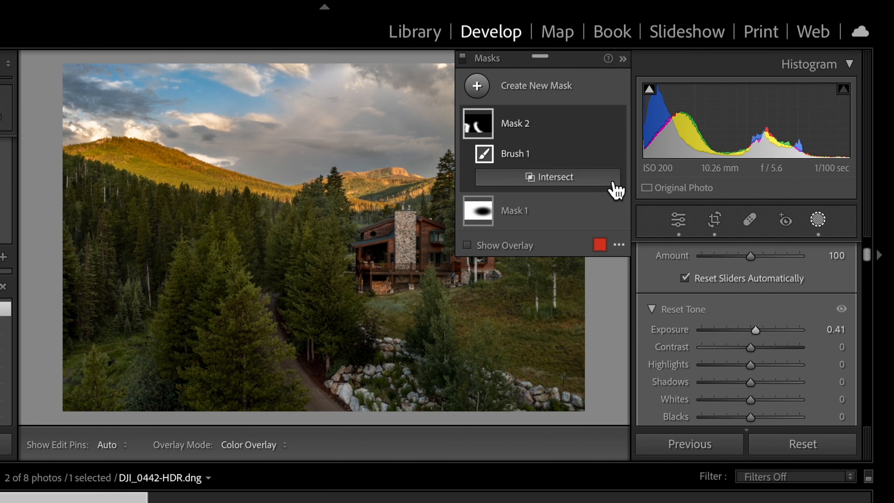
key("h")
key("h")
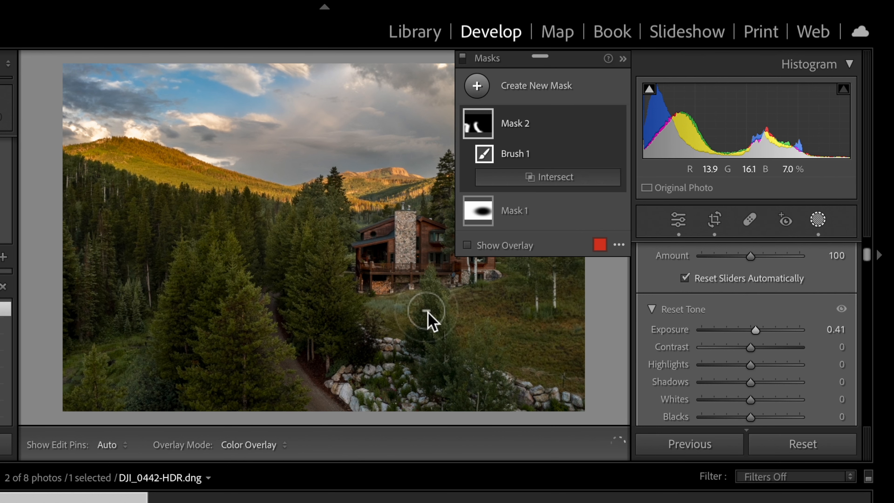
- Add a brush to the cabin's inverted radial mask and paint it over the grass below the cabin
left_click(412, 254)
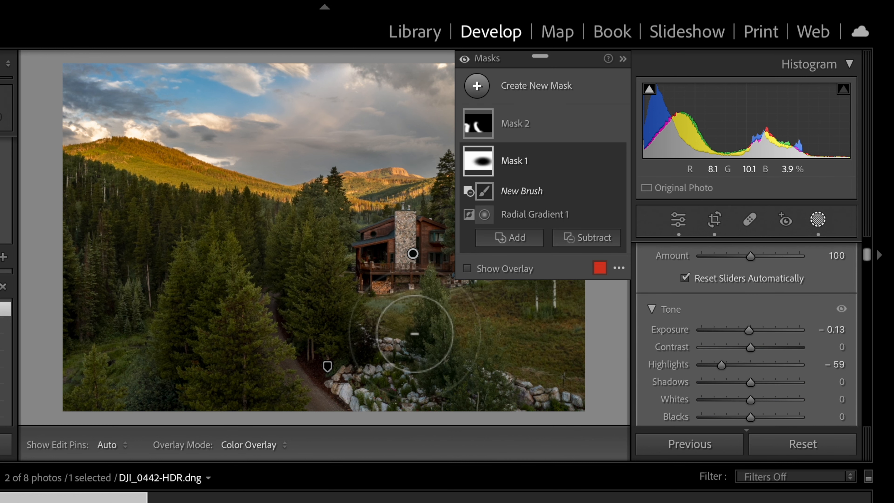
left_click_drag(416, 333, 363, 332)
left_click(510, 214)
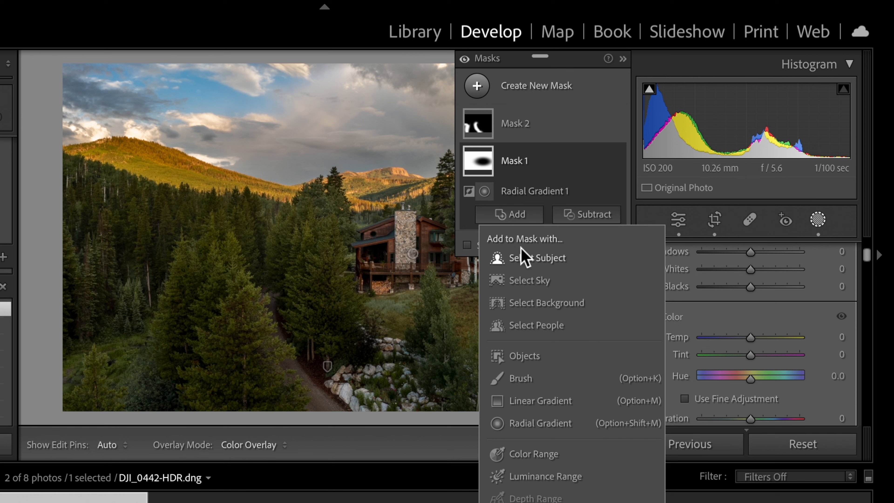
left_click(520, 378)
mouse_move(411, 331)
left_mouse_down()
mouse_move(372, 310)
mouse_move(495, 333)
mouse_move(351, 303)
mouse_move(482, 341)
left_mouse_up()
- Enlarge the brush and extend the same mask over the sky and distant mountain behind the central trees
key("ctrl+minus")
key("]")
key("]")
key("ctrl+equal")
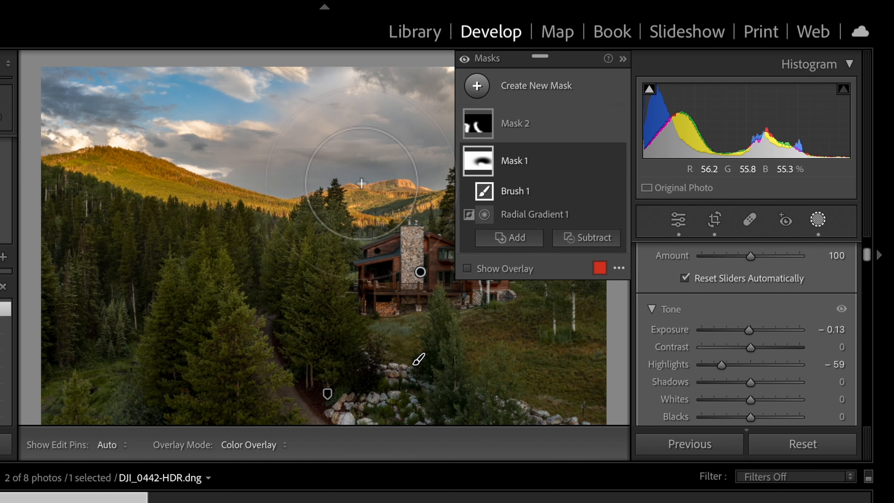
left_click_drag(349, 173, 345, 194)
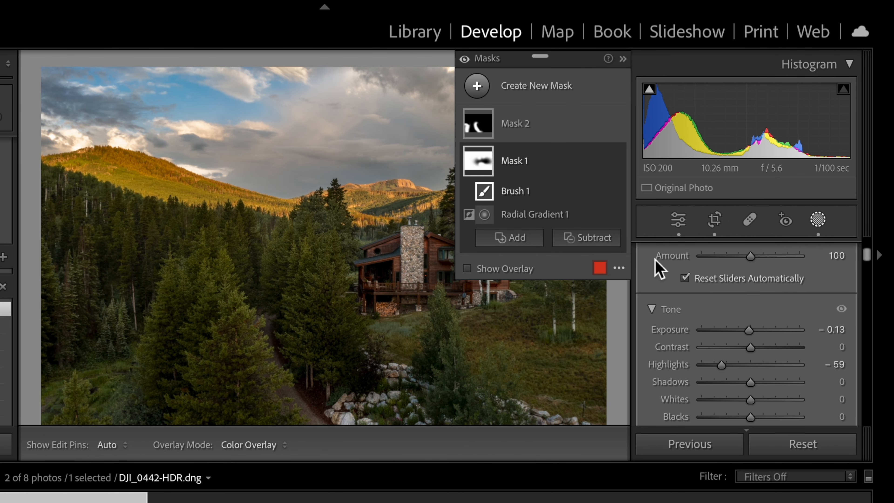
- Leave masking, fit the cabin photo in view and compare it with its unedited version
left_click(679, 219)
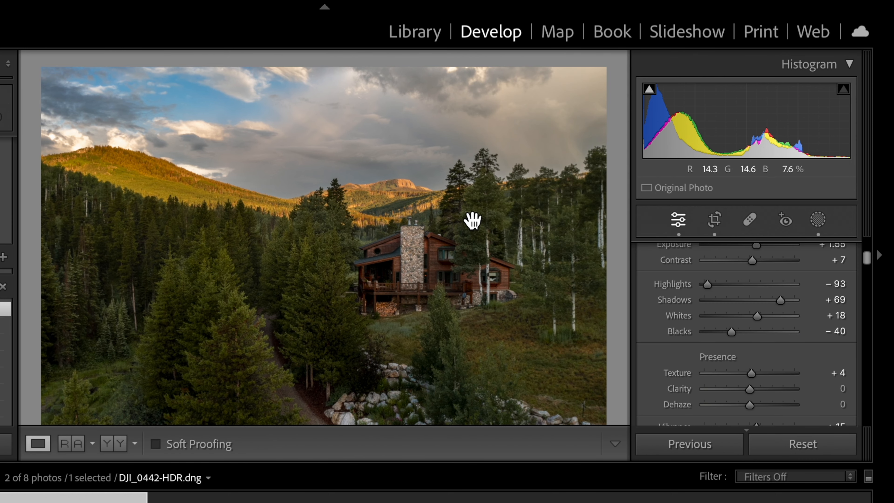
left_click(471, 219)
key("backslash")
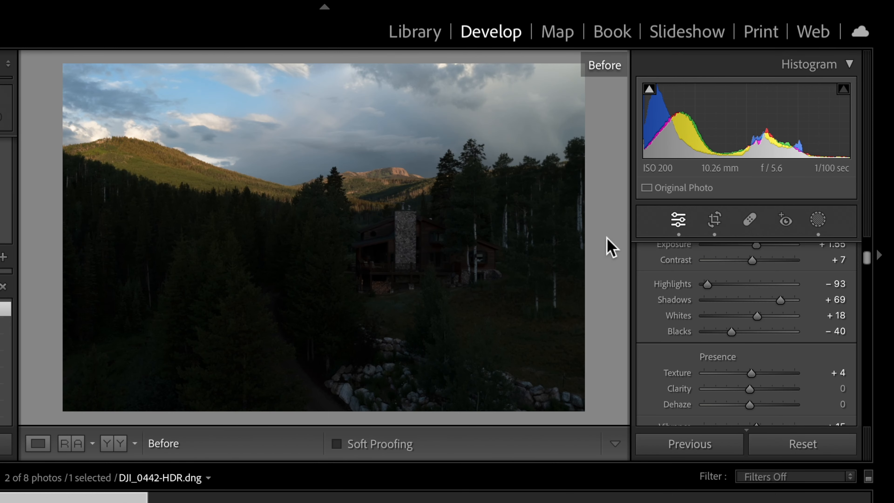
key("backslash")
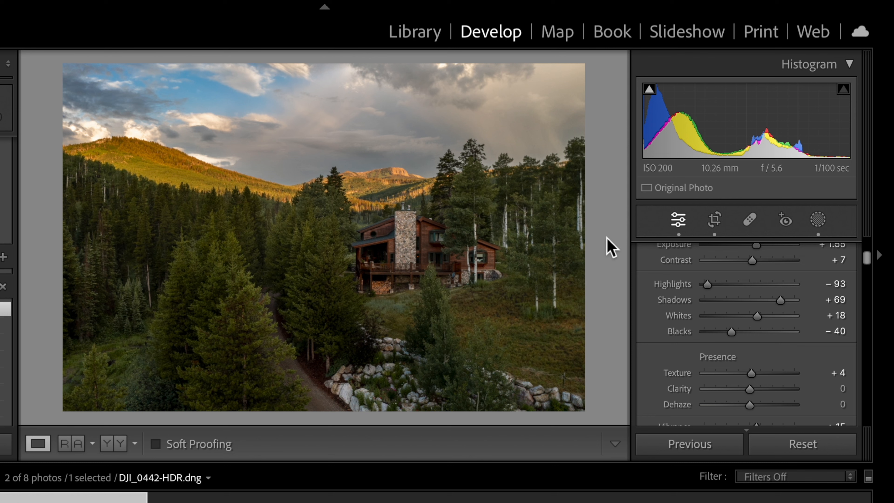
- Set the cabin photo's exposure to +1.60 and its contrast to +20
scroll(732, 344, "up", 5)
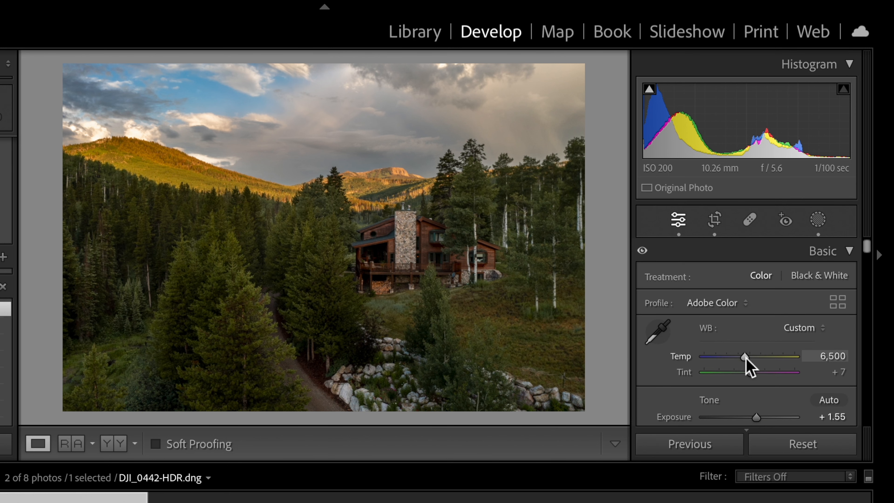
scroll(748, 365, "down", 1)
mouse_move(753, 380)
left_mouse_down()
mouse_move(745, 398)
mouse_move(760, 395)
left_mouse_up()
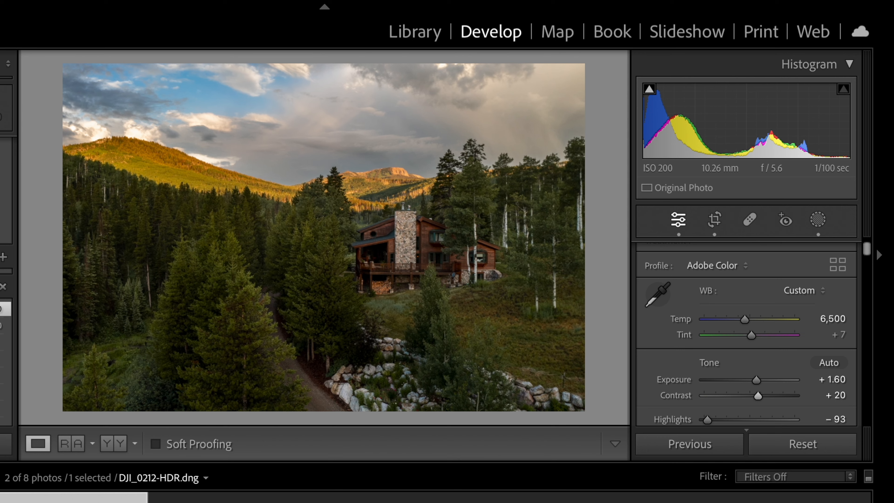
- Switch to the lake photo and rotate its crop slightly to straighten the horizon
key("Left")
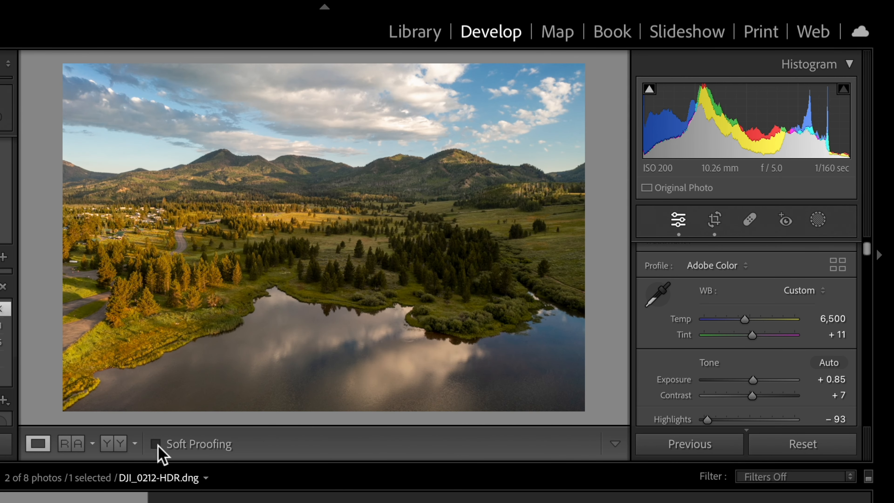
left_click(714, 221)
left_click_drag(603, 218, 603, 220)
key("Return")
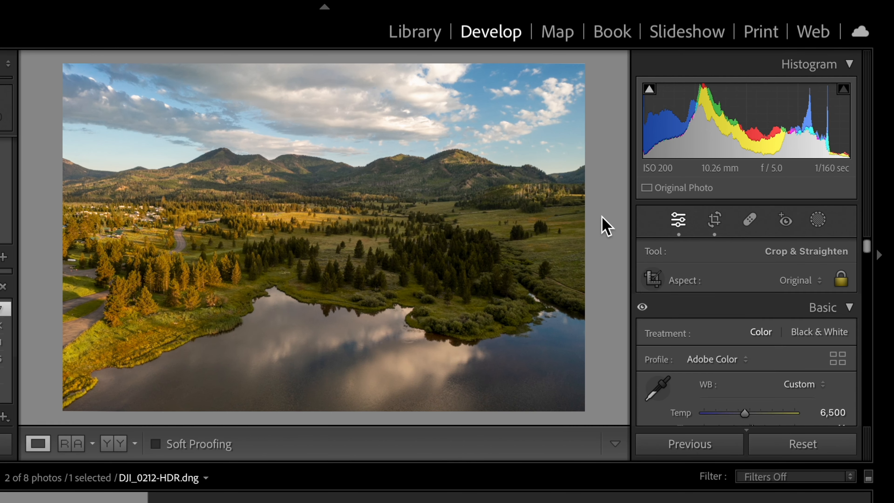
- Darken the lake photo's yellow tones by setting the yellow luminance to −31
scroll(690, 313, "down", 10)
mouse_move(757, 295)
left_mouse_down()
mouse_move(767, 291)
mouse_move(756, 294)
left_mouse_up()
scroll(757, 298, "down", 3)
scroll(756, 298, "down", 1)
mouse_move(744, 338)
left_mouse_down()
mouse_move(733, 337)
mouse_move(739, 355)
mouse_move(698, 353)
mouse_move(822, 356)
mouse_move(689, 359)
mouse_move(832, 350)
mouse_move(735, 350)
mouse_move(744, 338)
mouse_move(760, 342)
mouse_move(740, 336)
left_mouse_up()
scroll(741, 388, "down", 5)
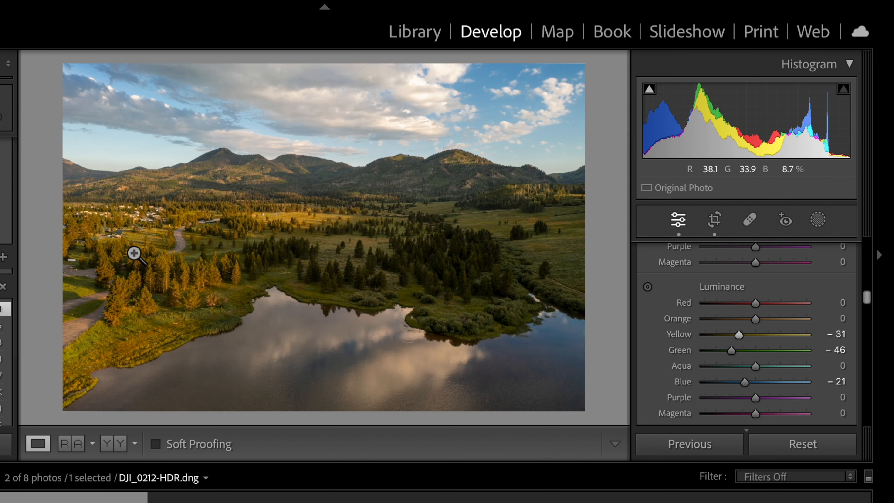
- Set the lake photo's yellow saturation to −27 and green saturation to −5
scroll(813, 348, "up", 5)
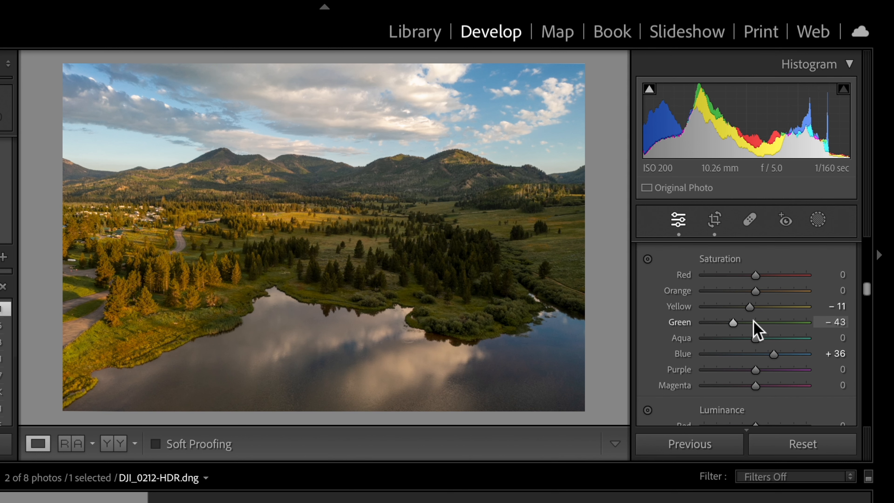
left_click(738, 306)
left_click_drag(737, 306, 755, 322)
left_click(752, 322)
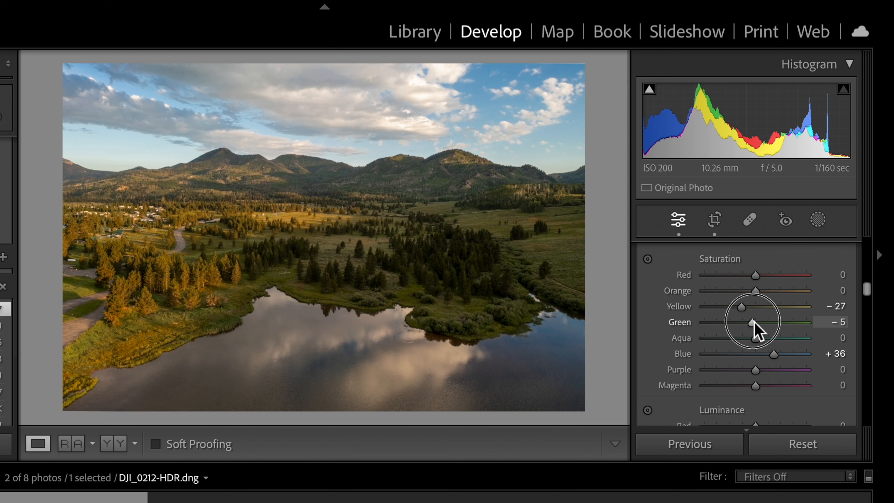
- Set the lake photo's blacks to −41 and compare the edit with the unedited version
scroll(757, 331, "up", 15)
scroll(756, 331, "down", 5)
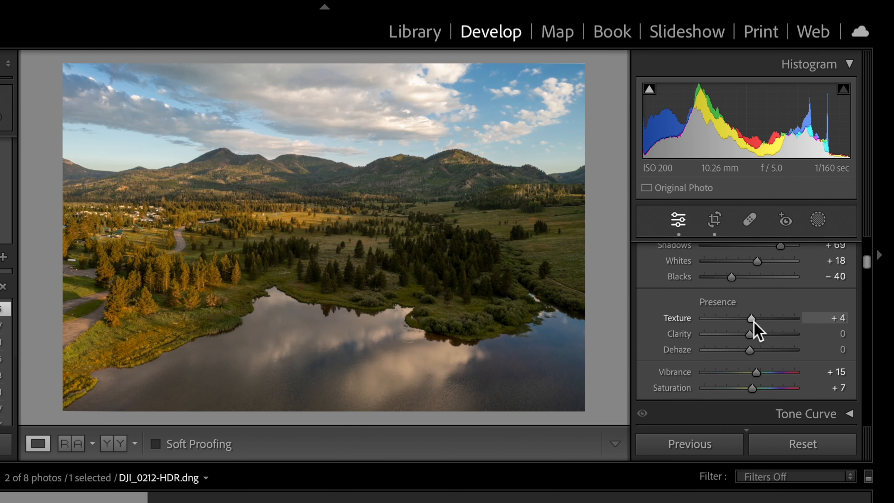
left_click_drag(732, 277, 731, 278)
key("backslash")
key("backslash")
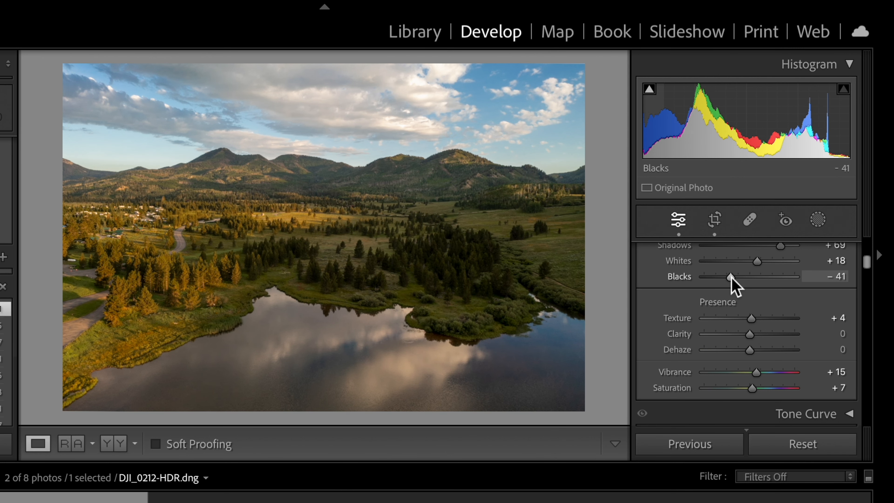
key("backslash")
- Straighten the cabin photo with a crop angle of −0.17 and compare it with the unedited version
left_click(92, 502)
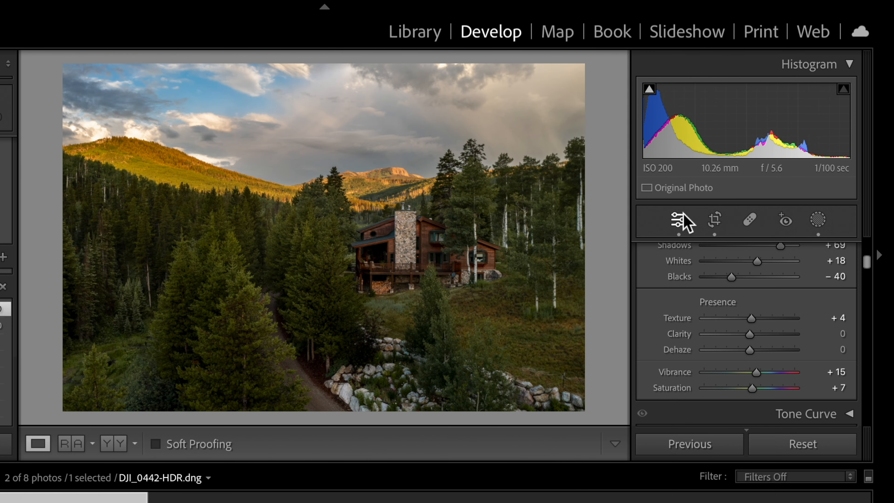
left_click(716, 222)
left_click_drag(593, 251, 597, 236)
key("Return")
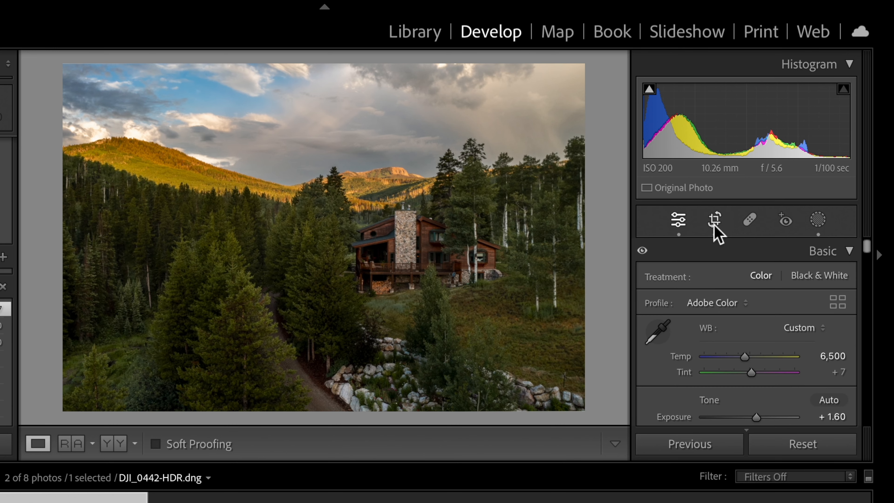
key("backslash")
key("backslash")
- Open the export settings for both the lake and cabin photos and enter "Addres" as the custom file name text
key("Left")
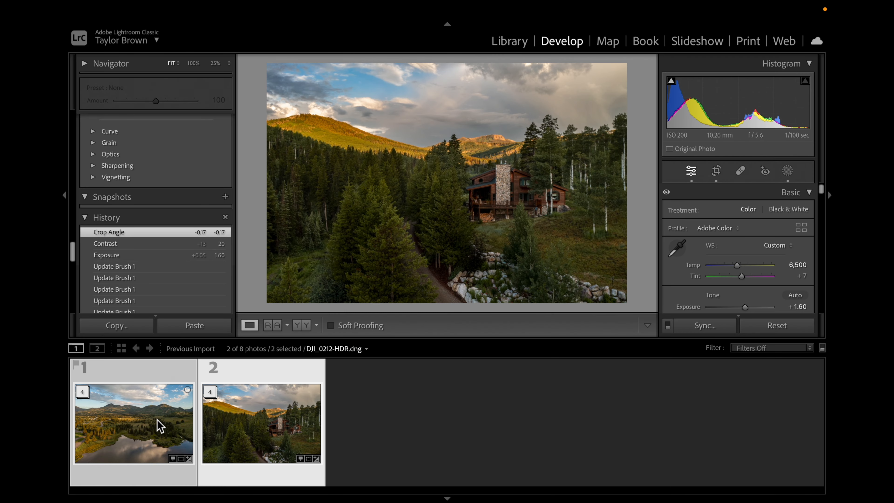
left_click(195, 2)
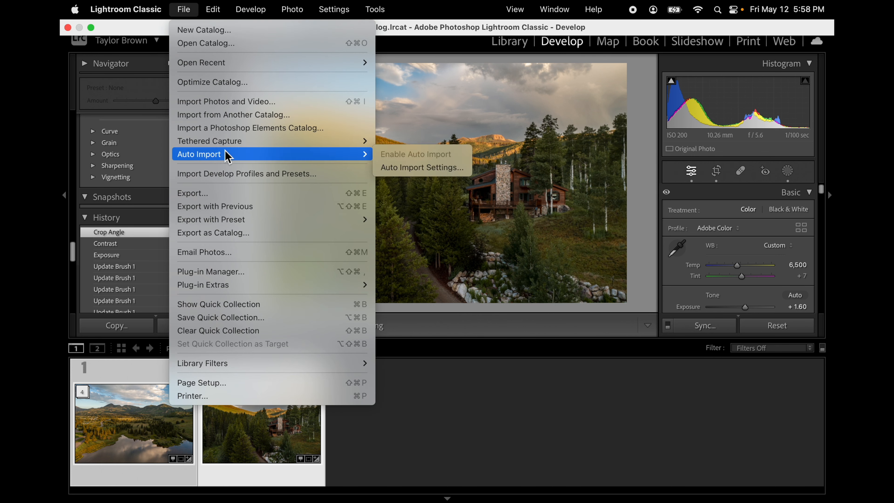
left_click(479, 239)
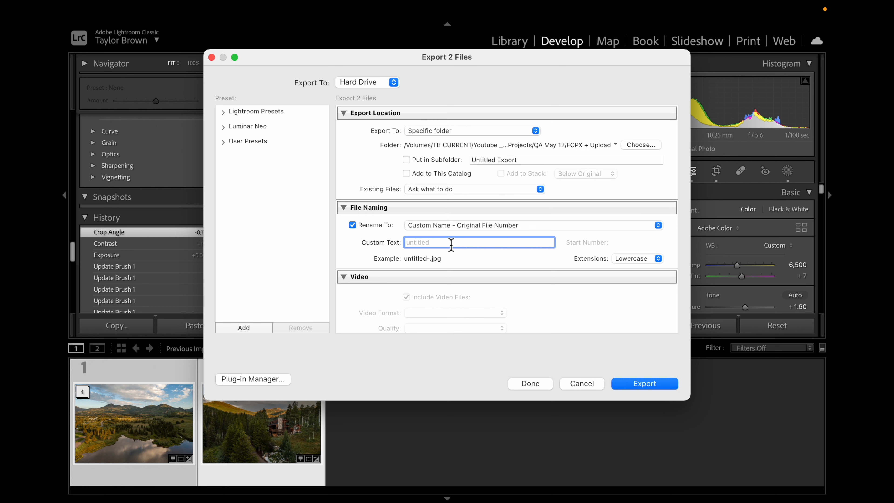
type("Addres")
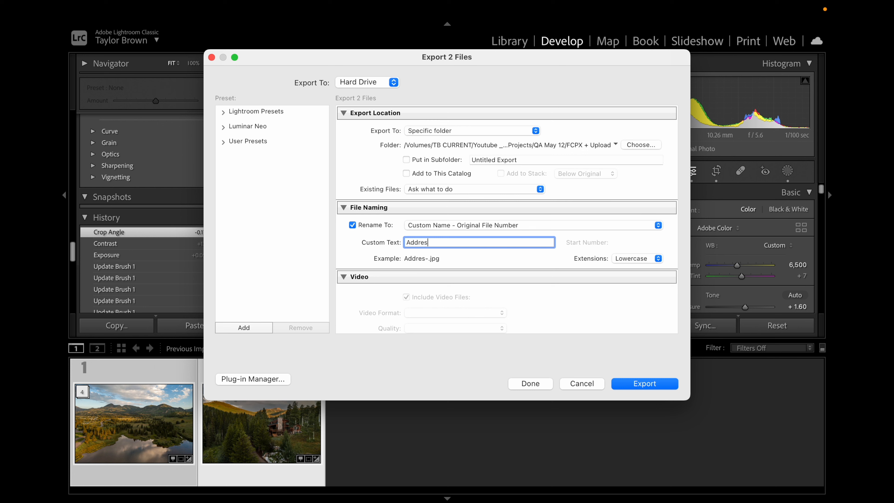